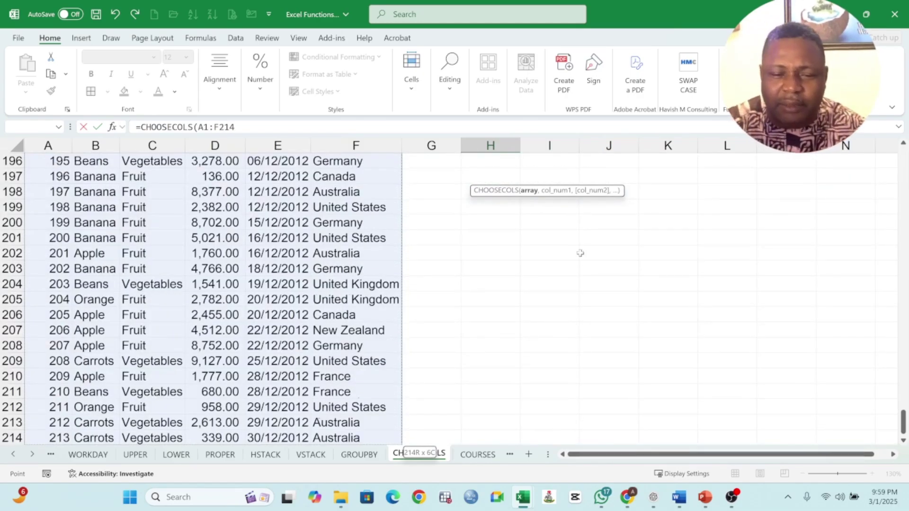
Step: Complete the CHOOSECOLS formula in H2 so it returns columns 2, 4 and 5 of range A1:F214
scroll(581, 254, up, 20)
scroll(591, 227, up, 20)
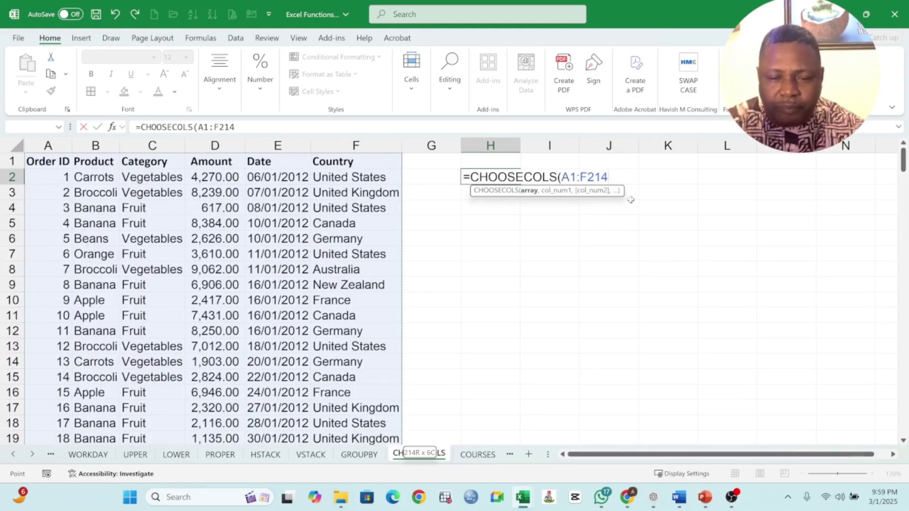
text(,)
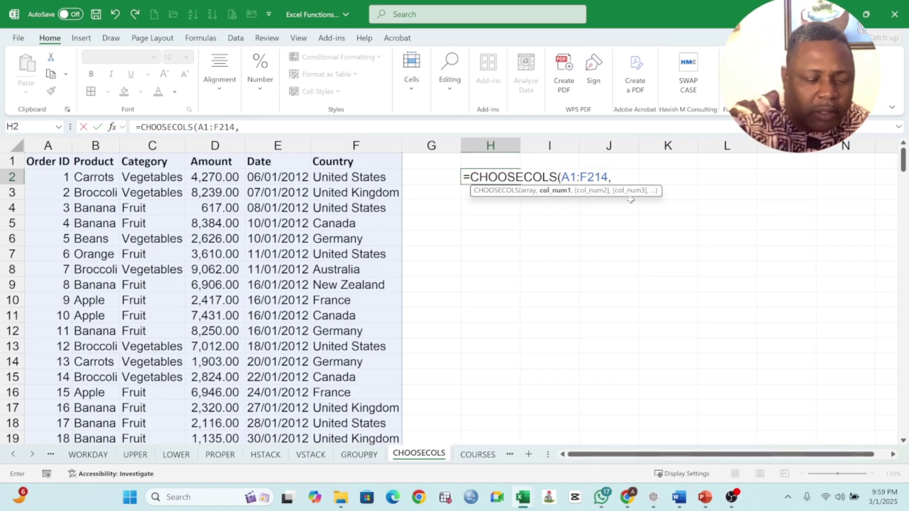
text(2)
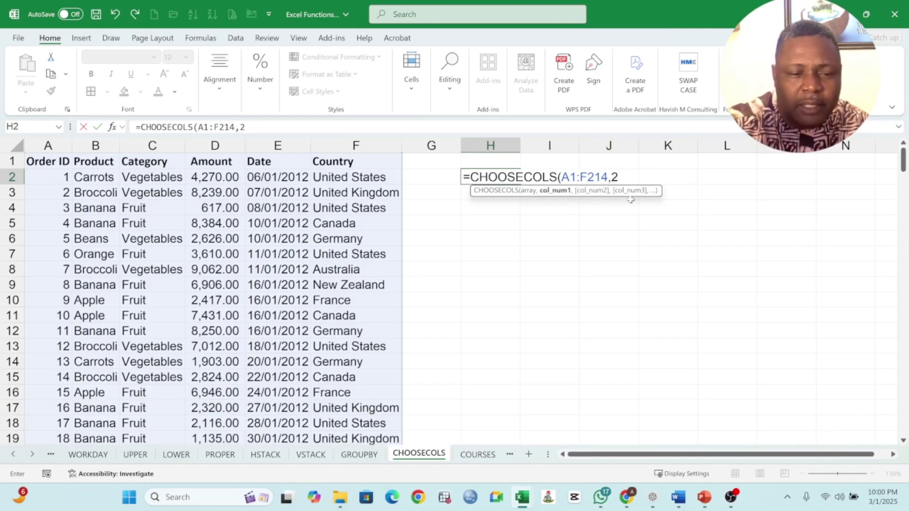
text(,)
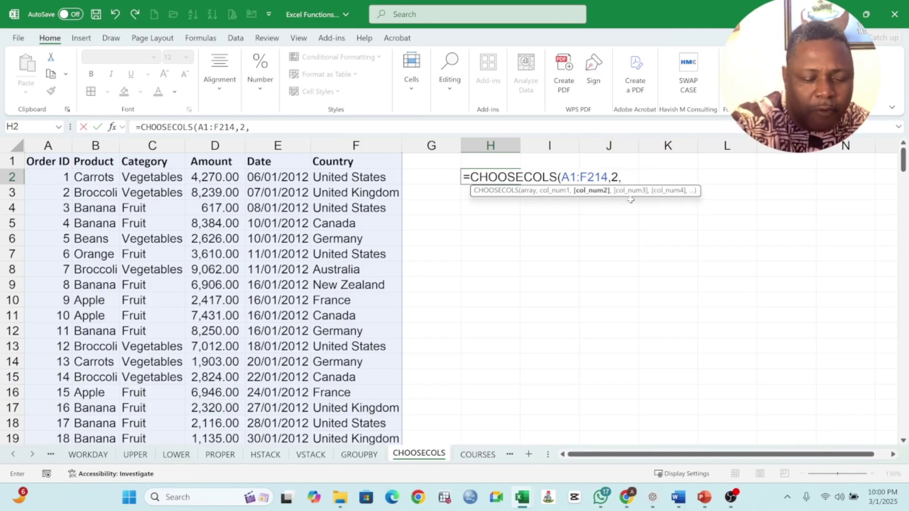
text(4)
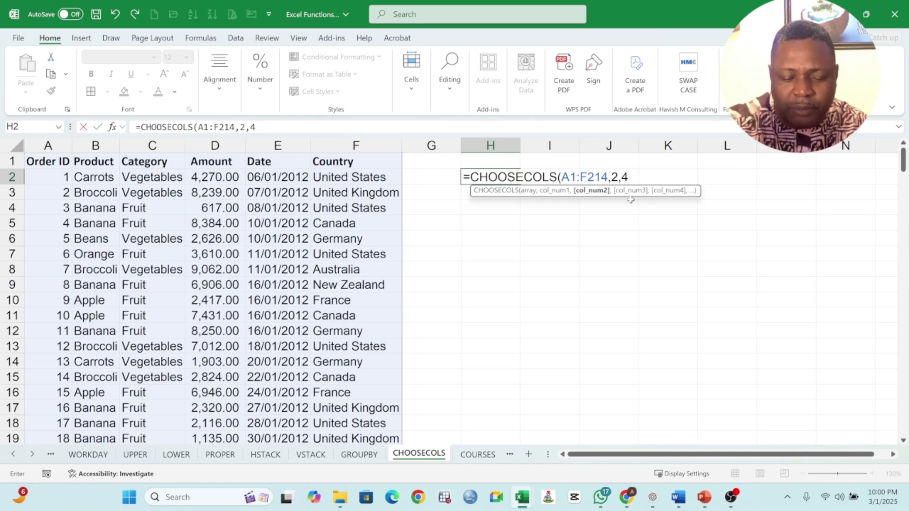
text(,)
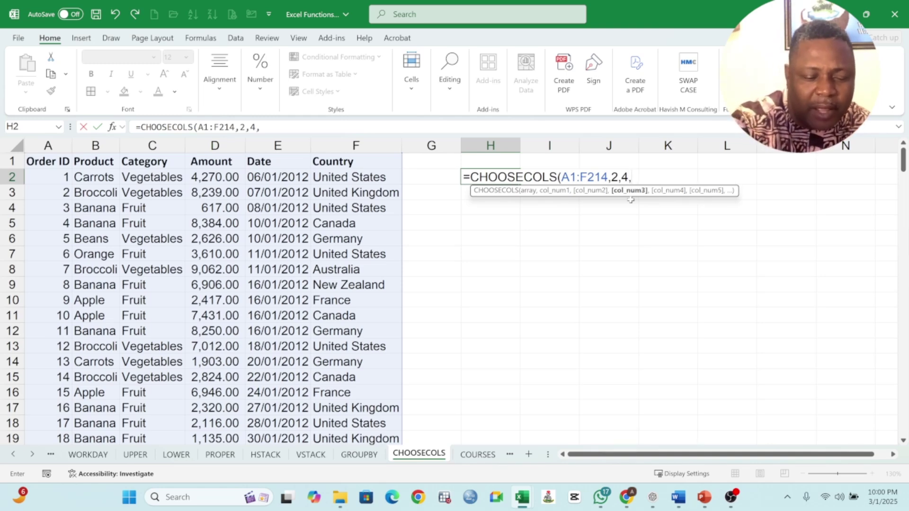
text(5))
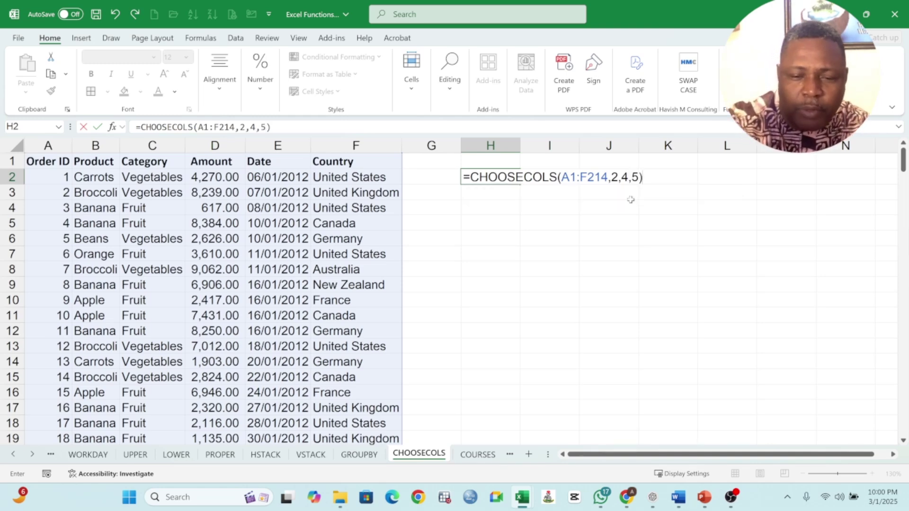
key(Return)
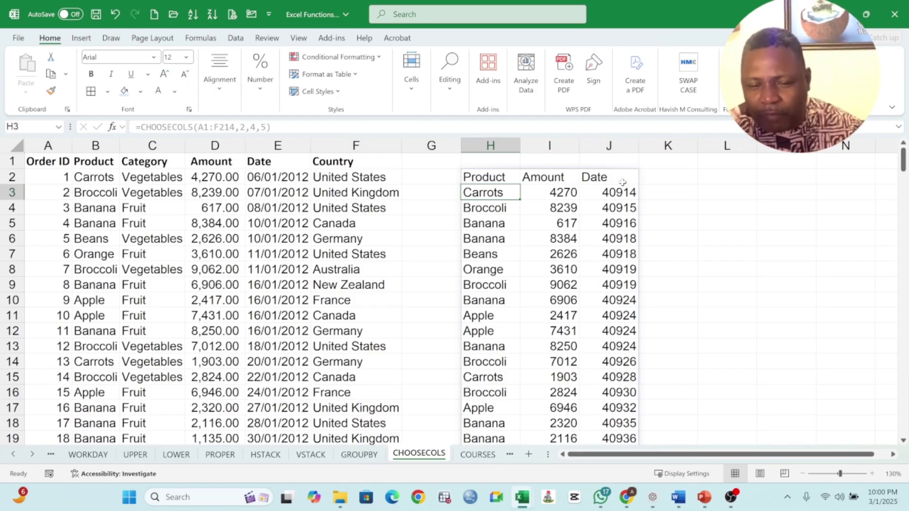
Step: Make the Product, Amount and Date headers in H2:J2 bold
click(568, 193)
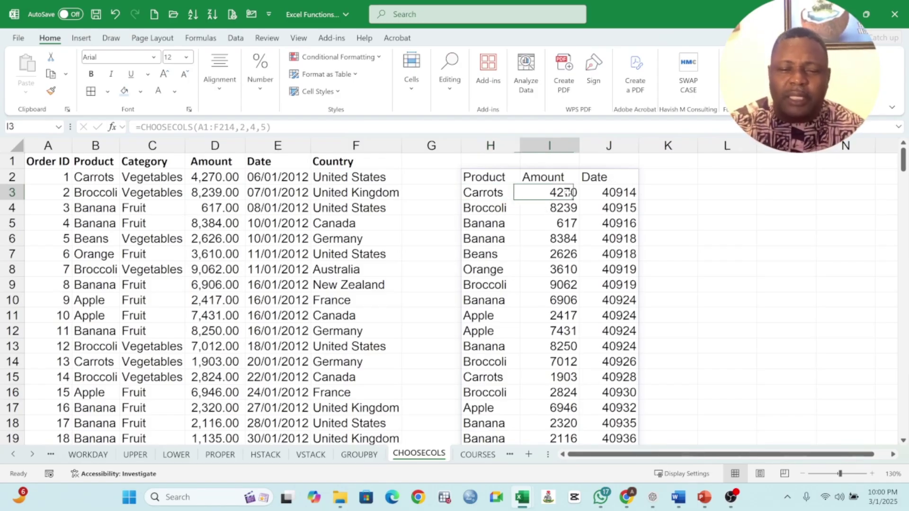
drag(479, 177, 591, 185)
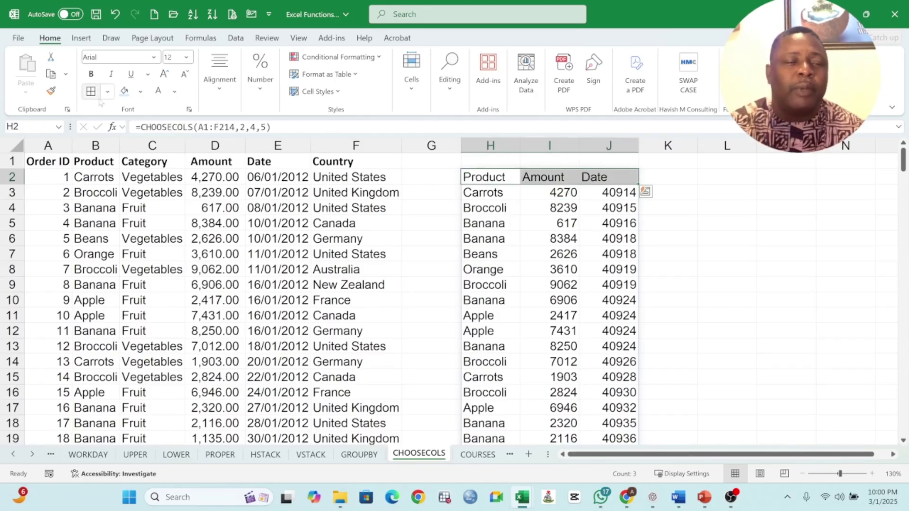
click(92, 74)
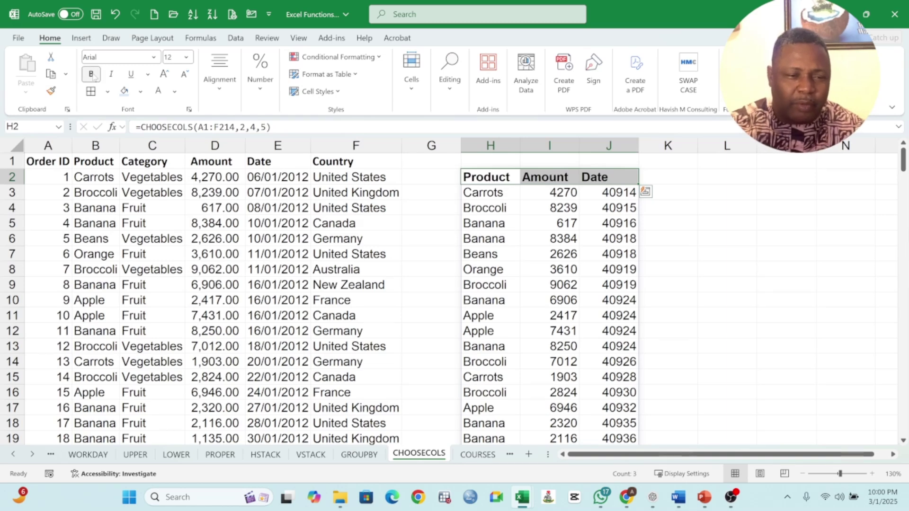
click(708, 197)
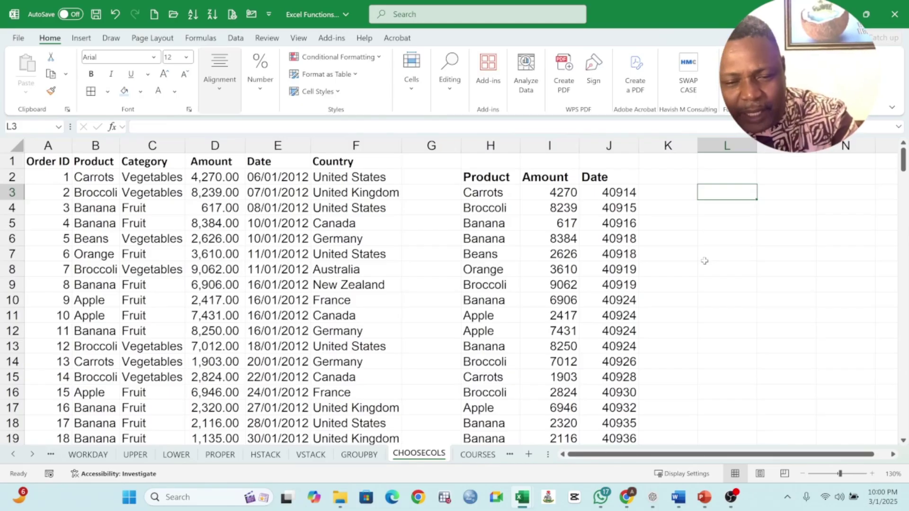
text(=)
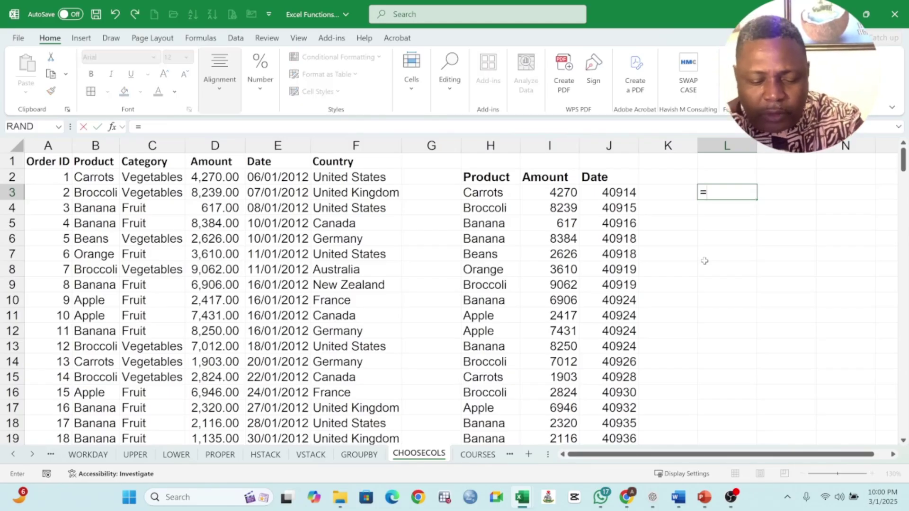
text(VLOOK)
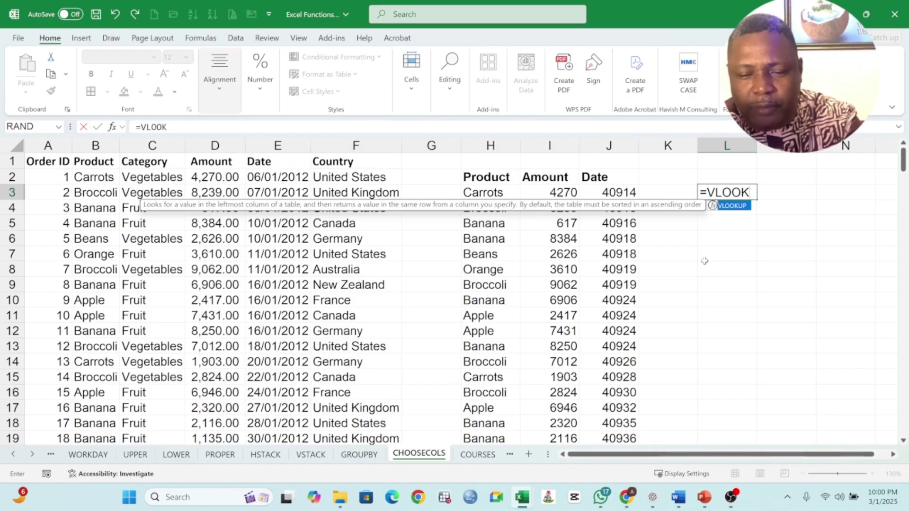
text(UP()
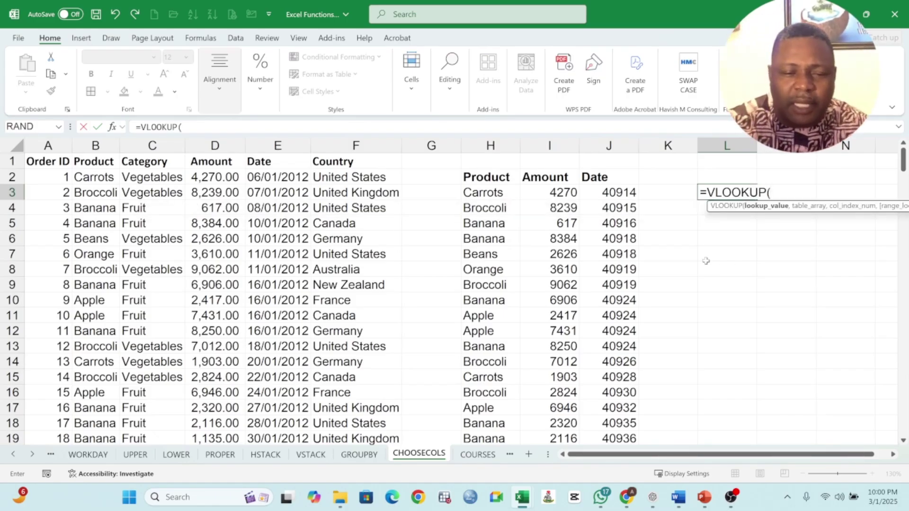
click(487, 193)
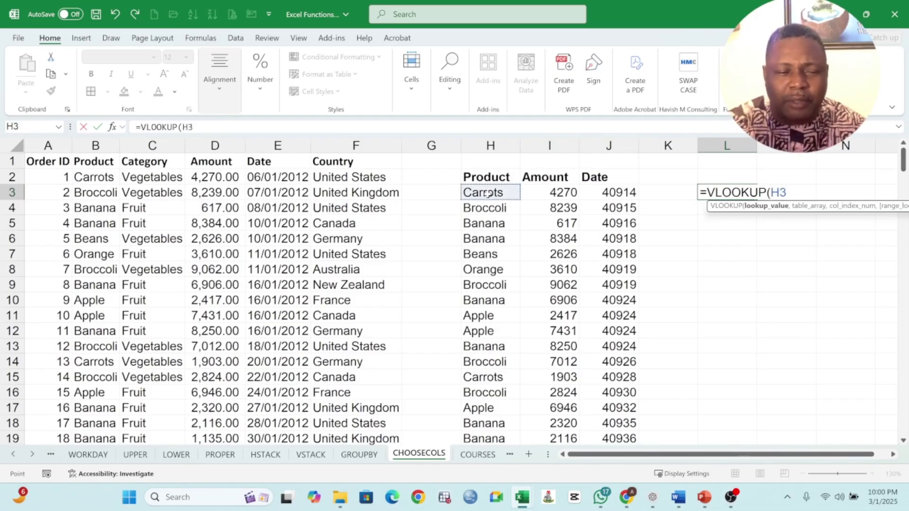
text(,)
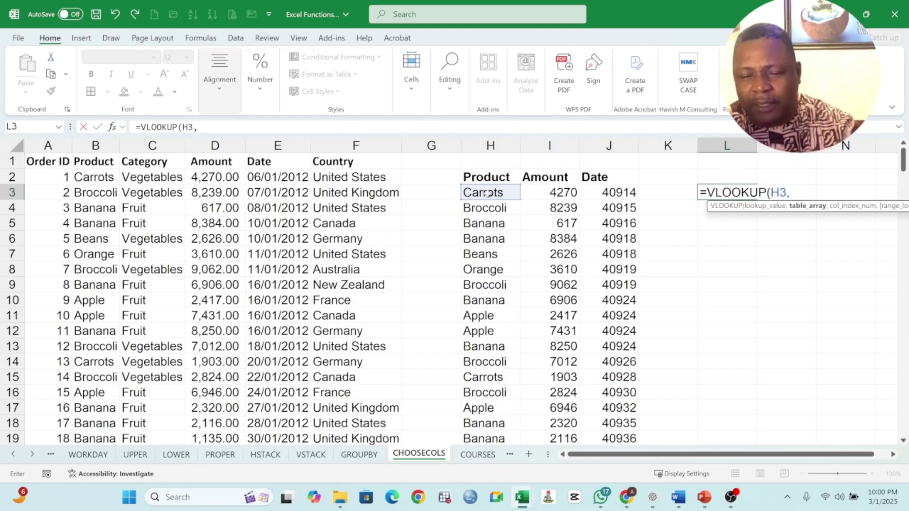
click(49, 162)
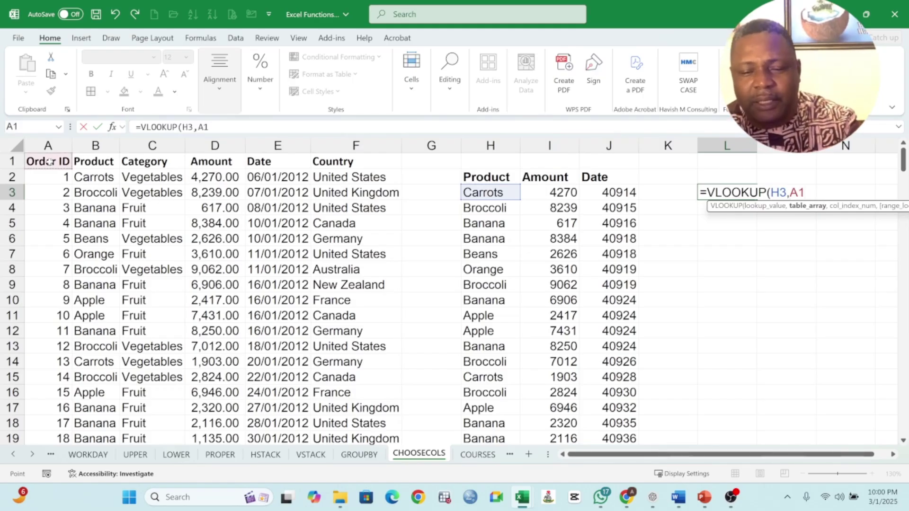
key(ctrl+shift+Right)
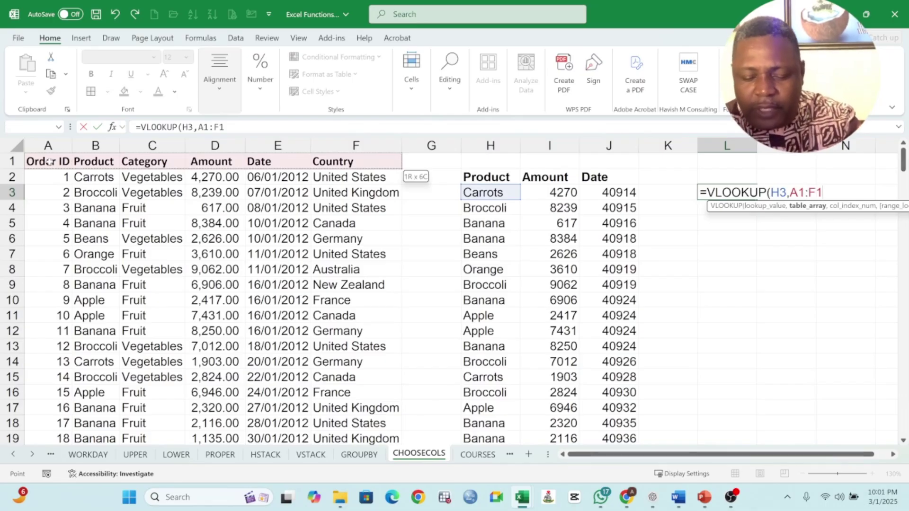
key(ctrl+shift+Down)
text(,)
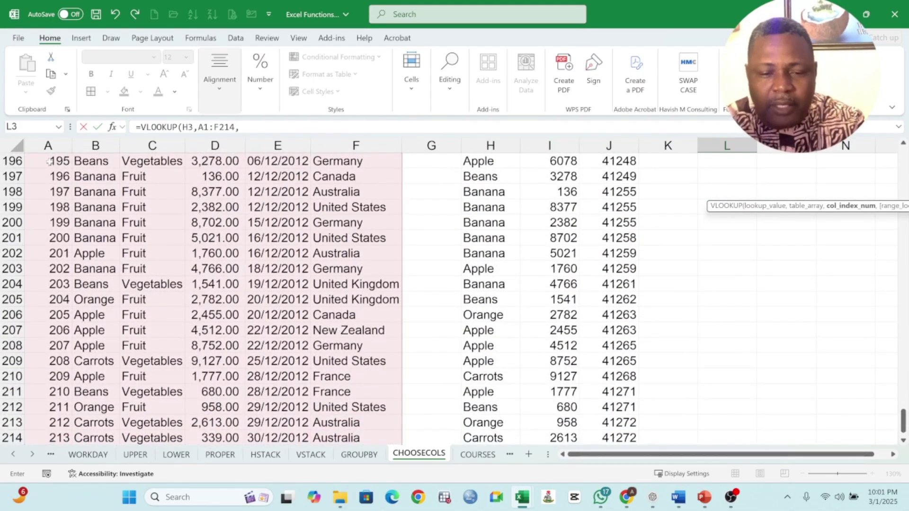
scroll(696, 322, up, 20)
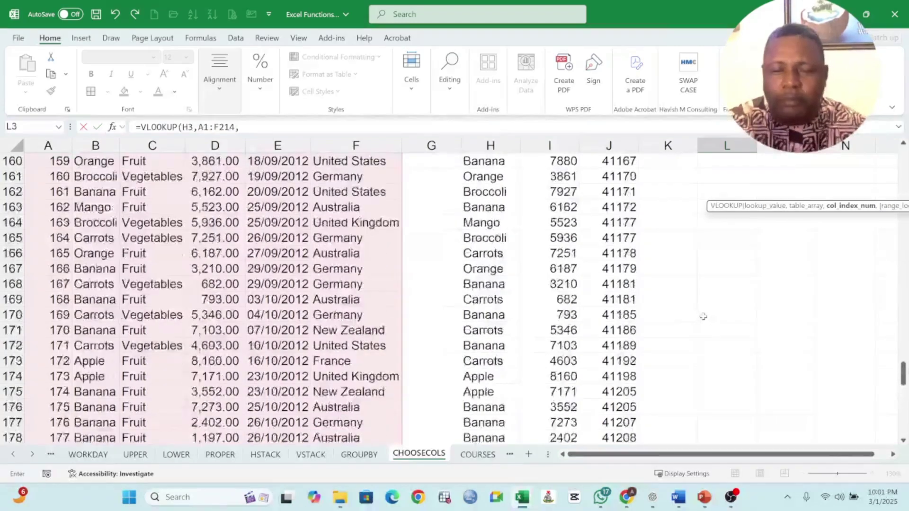
scroll(705, 296, up, 20)
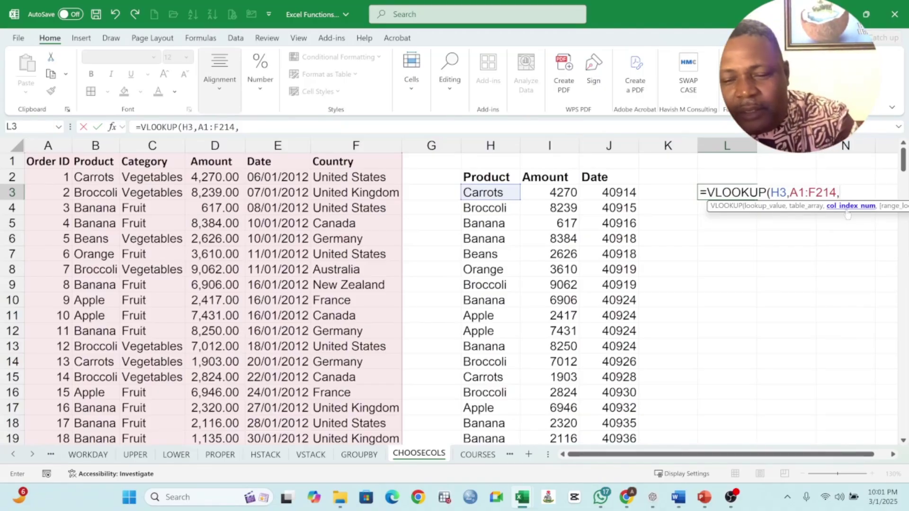
text(CHOO)
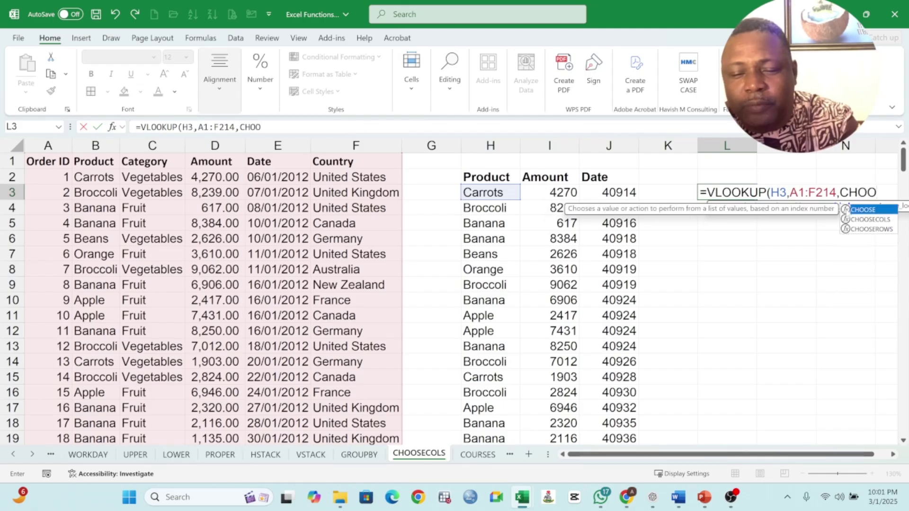
text(SE)
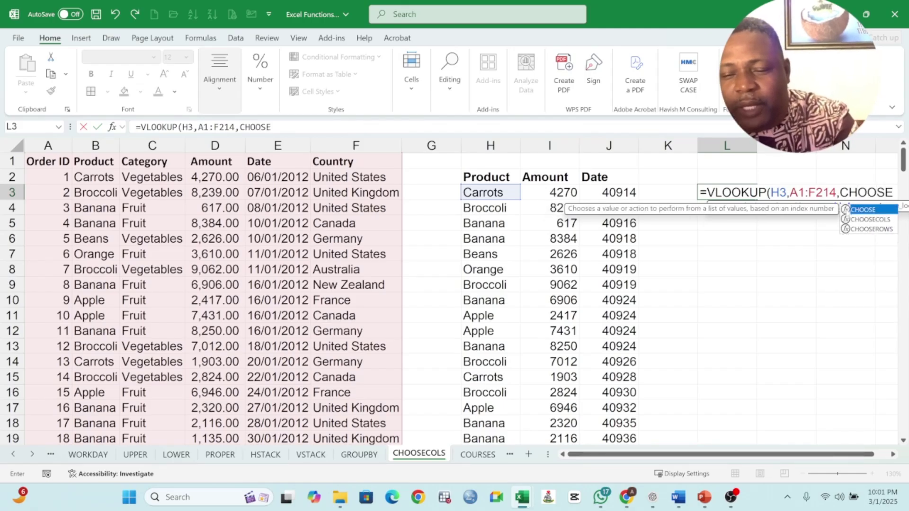
key(BackSpace)
key(BackSpace)
key(BackSpace)
key(BackSpace)
key(BackSpace)
key(BackSpace)
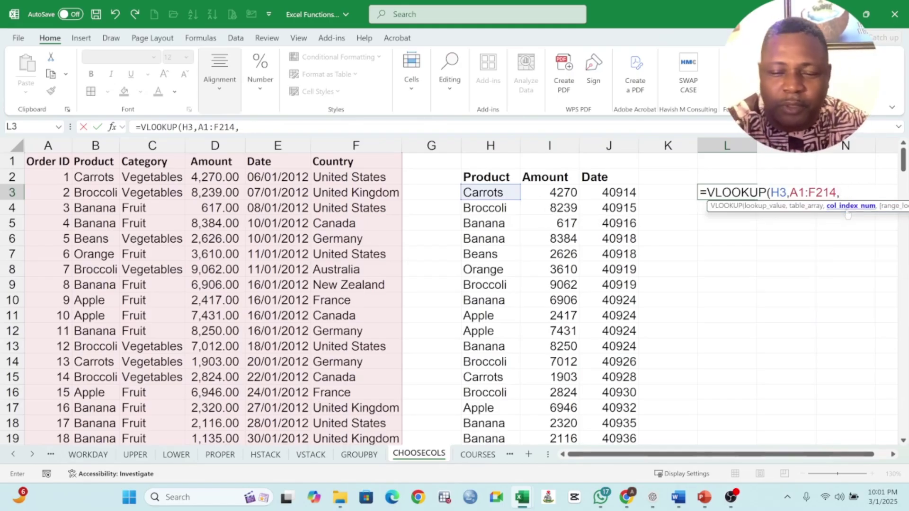
text(4)
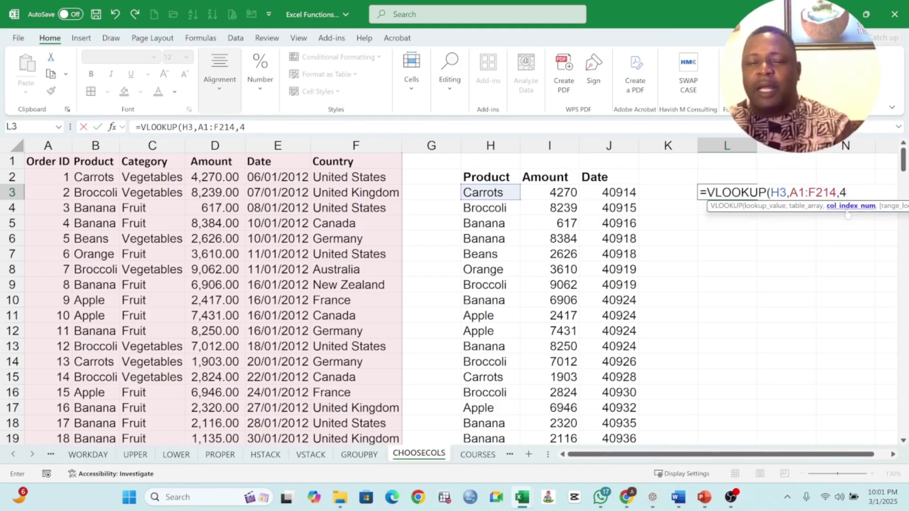
key(Escape)
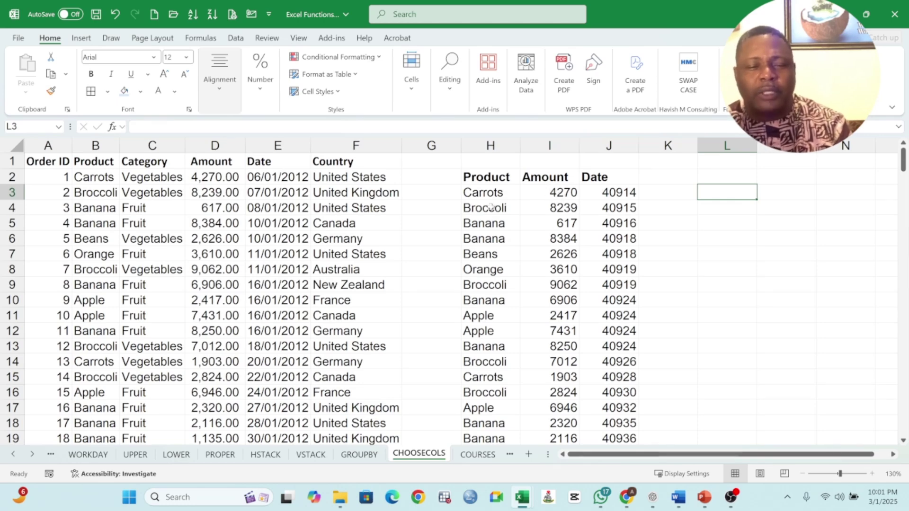
Step: Review the extracted Product, Amount and Date columns in H:J, including how the Date values run to the last row
click(492, 179)
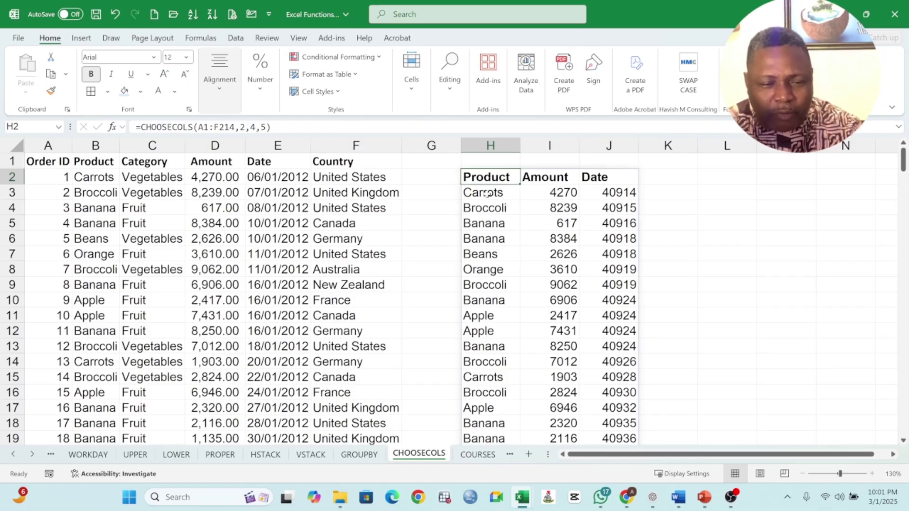
drag(488, 180, 488, 331)
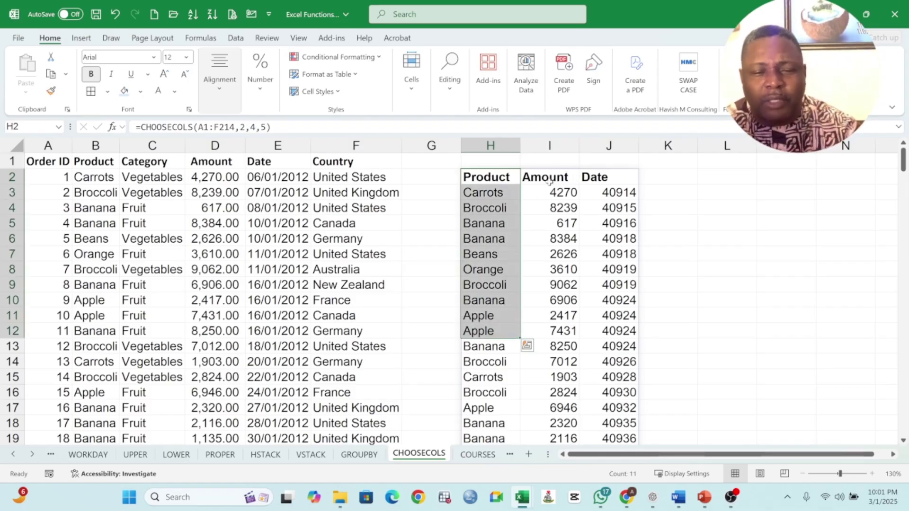
drag(549, 180, 521, 361)
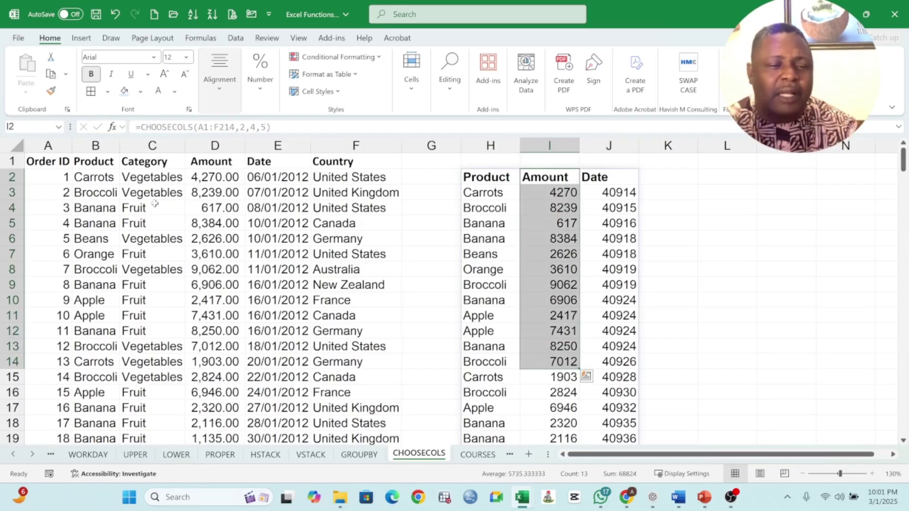
drag(615, 182, 582, 373)
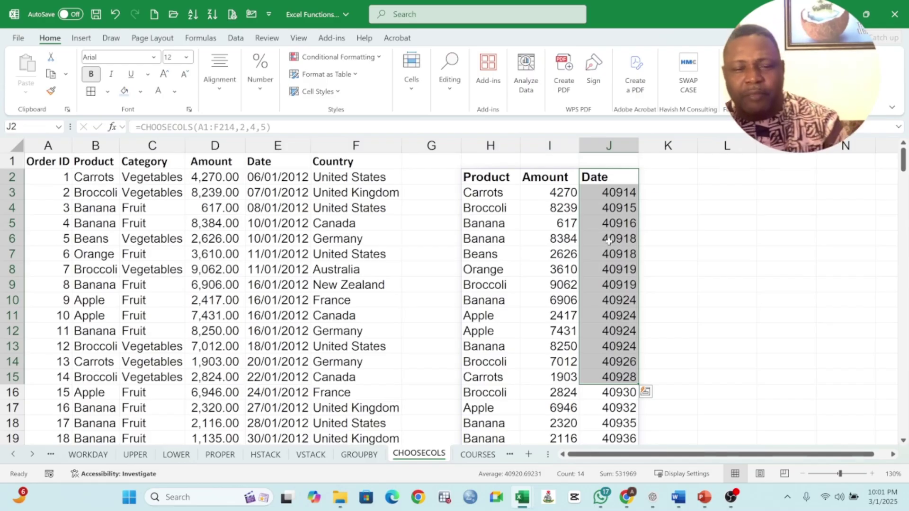
click(630, 200)
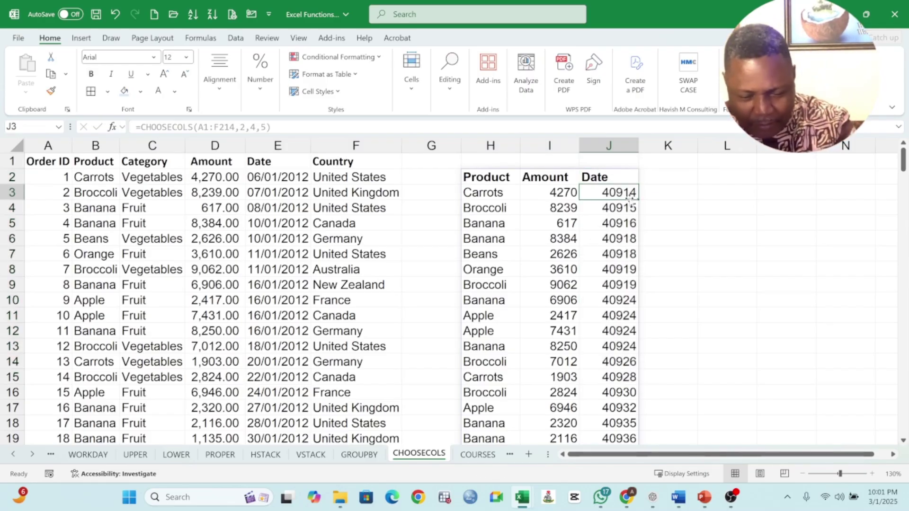
key(ctrl+Down)
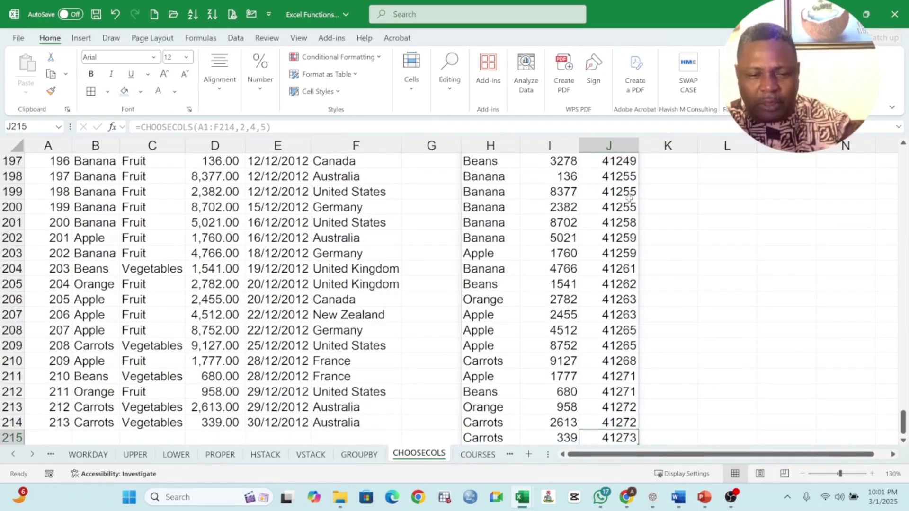
click(615, 284)
scroll(611, 216, up, 20)
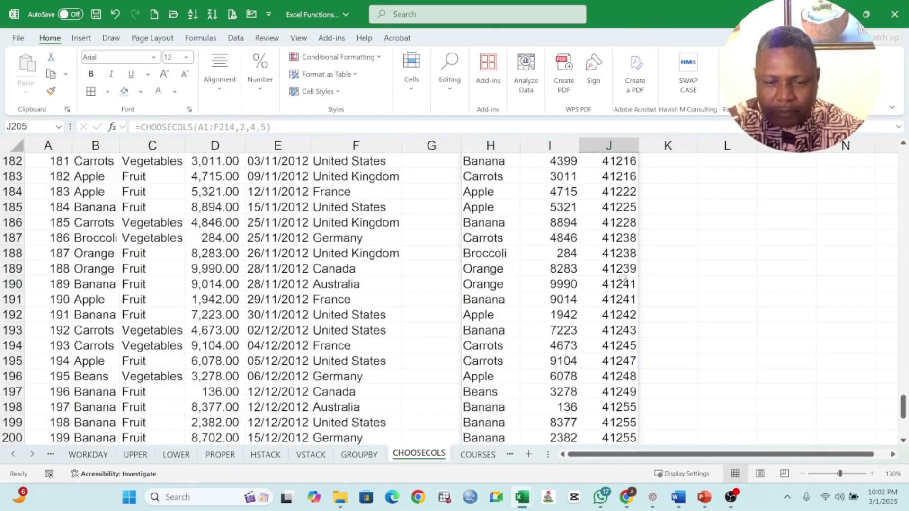
scroll(611, 217, up, 20)
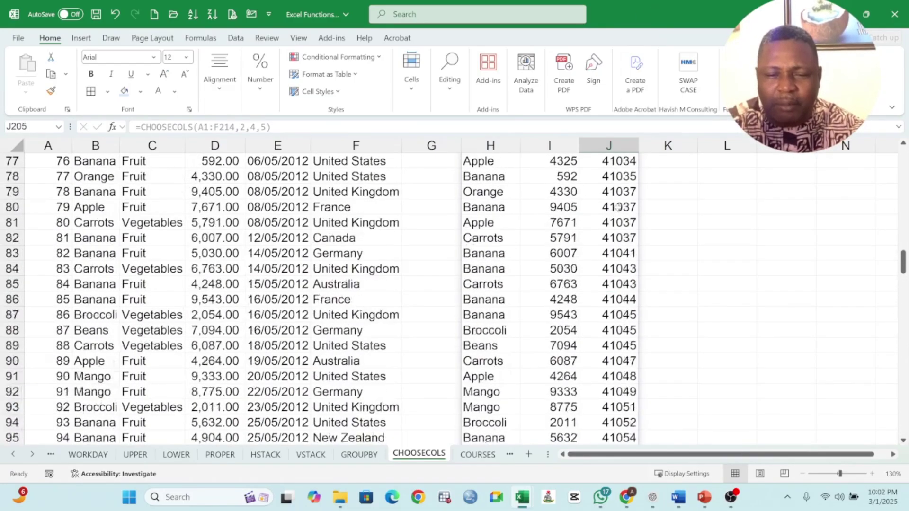
scroll(621, 198, up, 4)
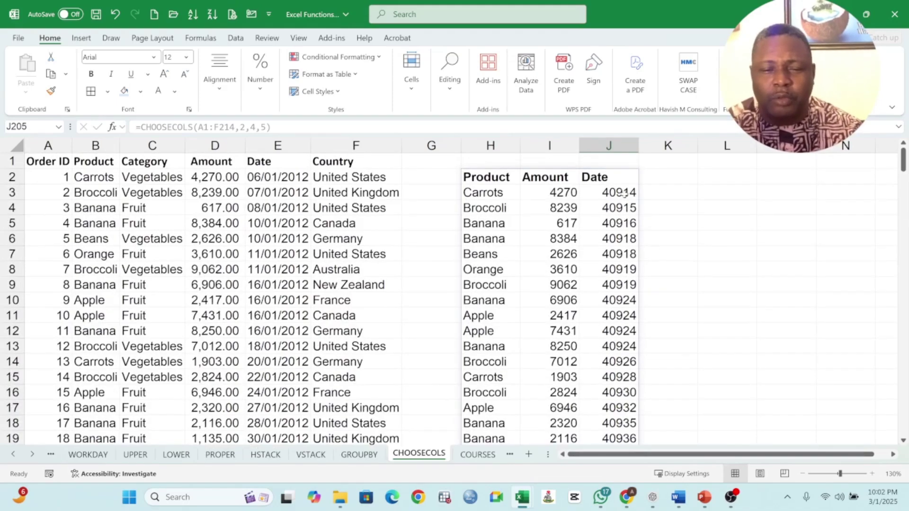
Step: Format the extracted Date values in J3:J215 as Short Date
click(624, 194)
key(ctrl+shift+Down)
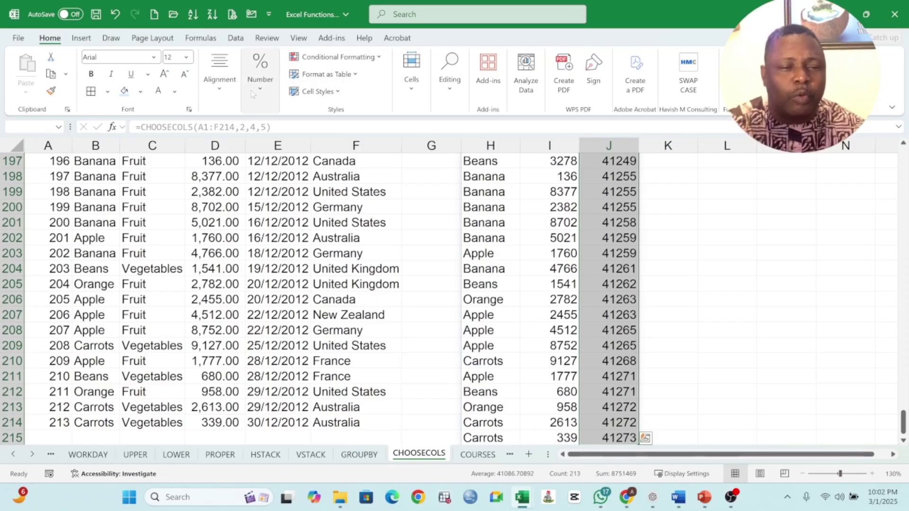
click(249, 93)
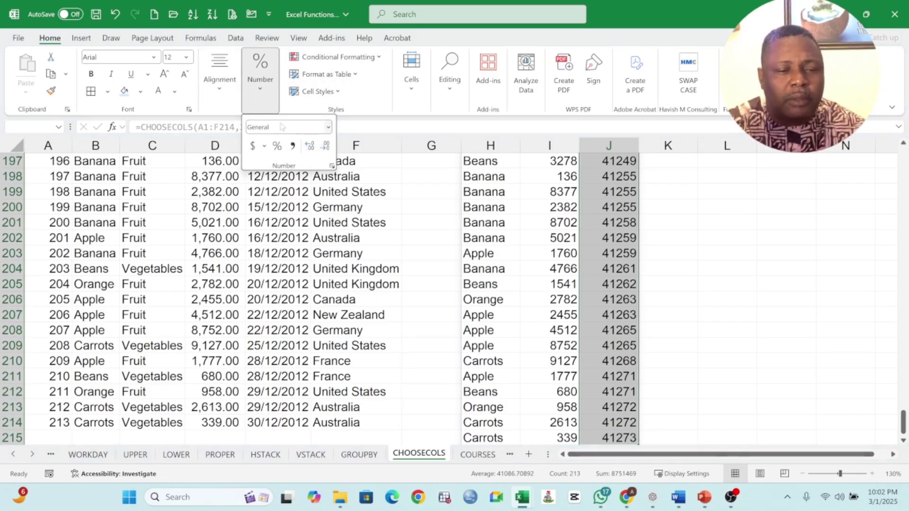
click(327, 126)
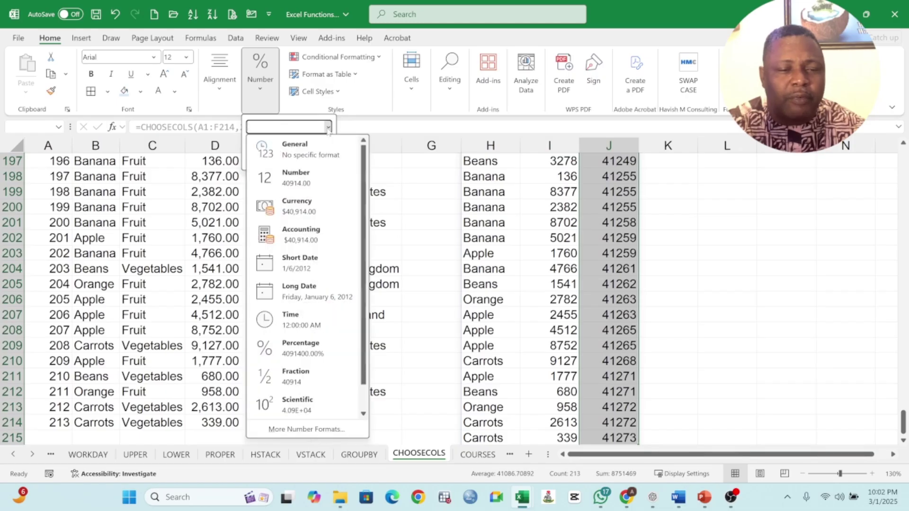
click(302, 261)
scroll(506, 200, up, 20)
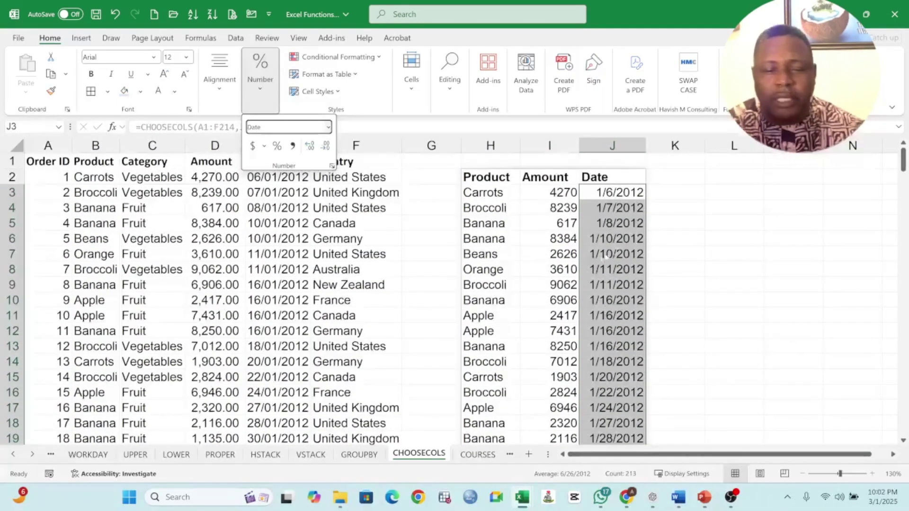
click(522, 207)
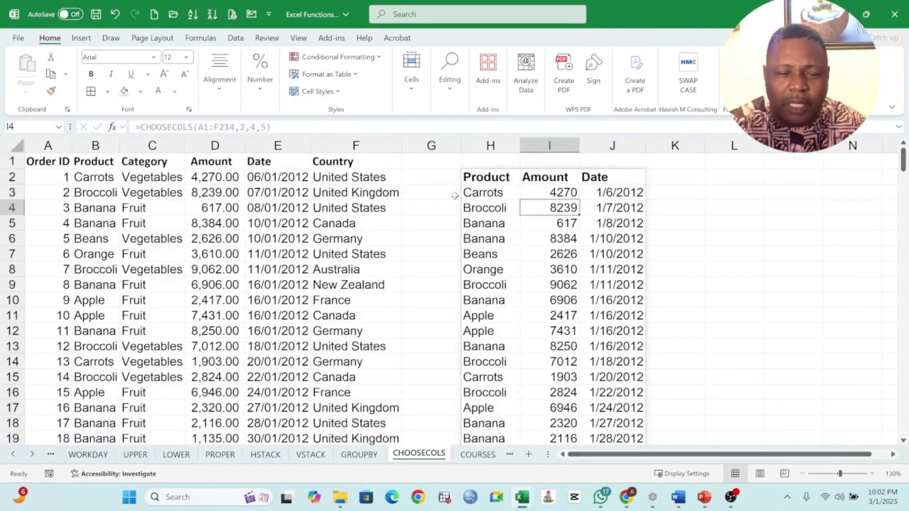
click(475, 196)
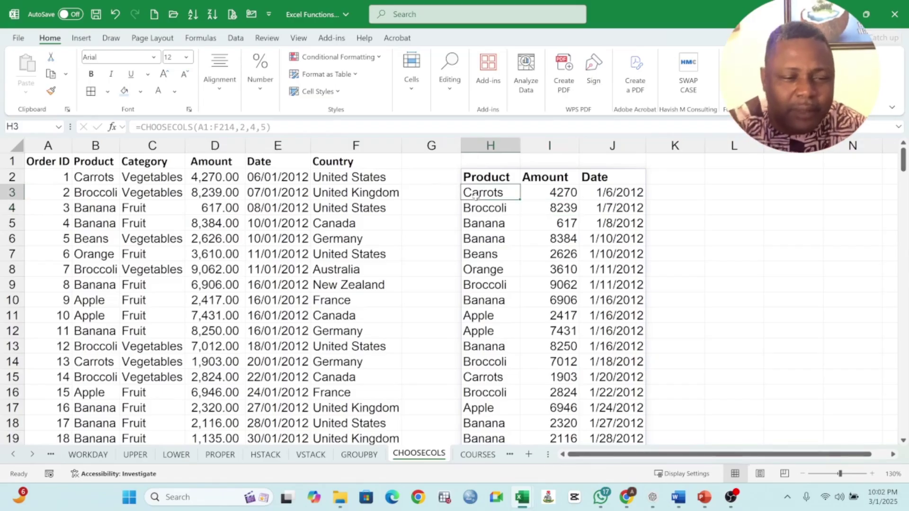